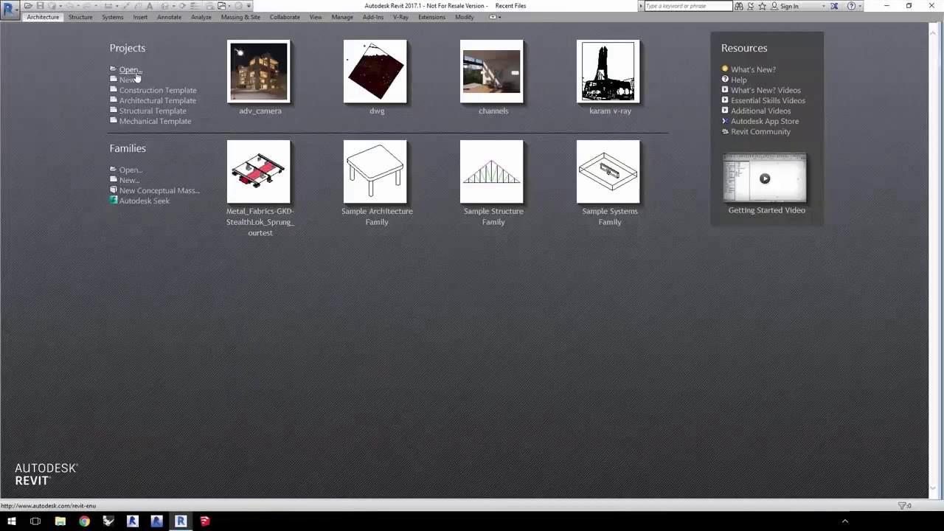
Open the adv_camera.rvt project from the Projects list.
click(132, 70)
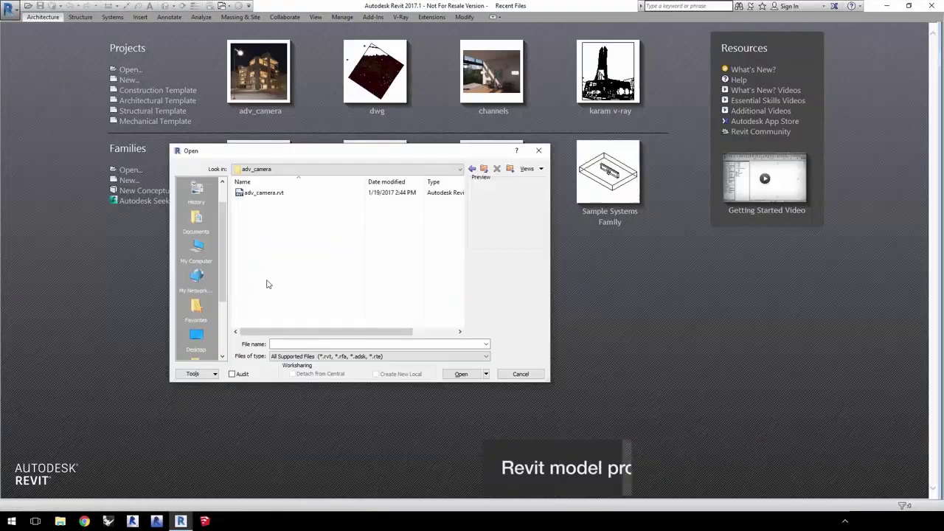
click(279, 193)
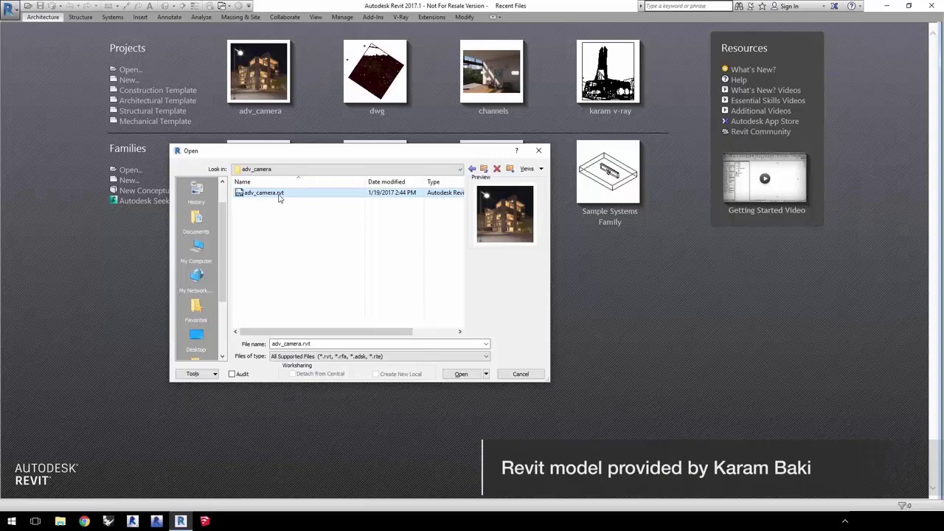
click(461, 373)
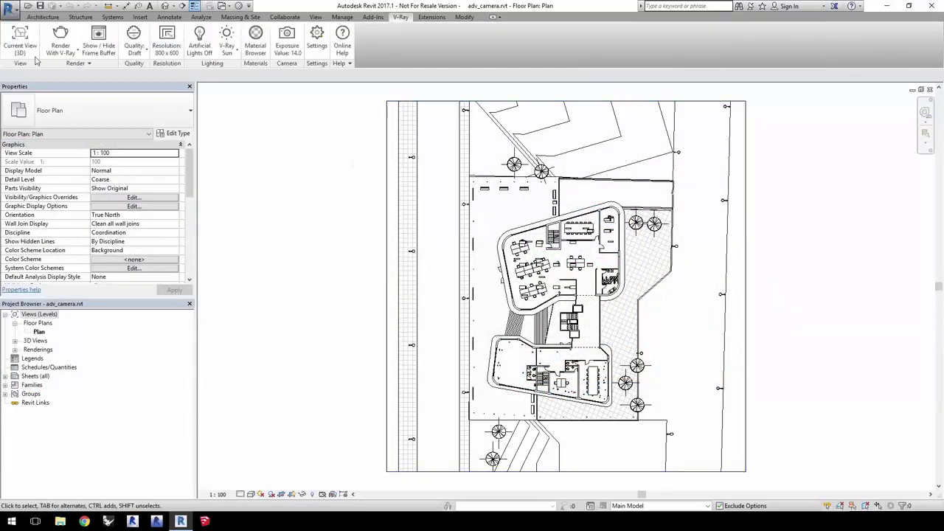
Make Render the current V-Ray view at Crop Region Printer 150 DPI (591 x 596), then review Settings.
click(32, 56)
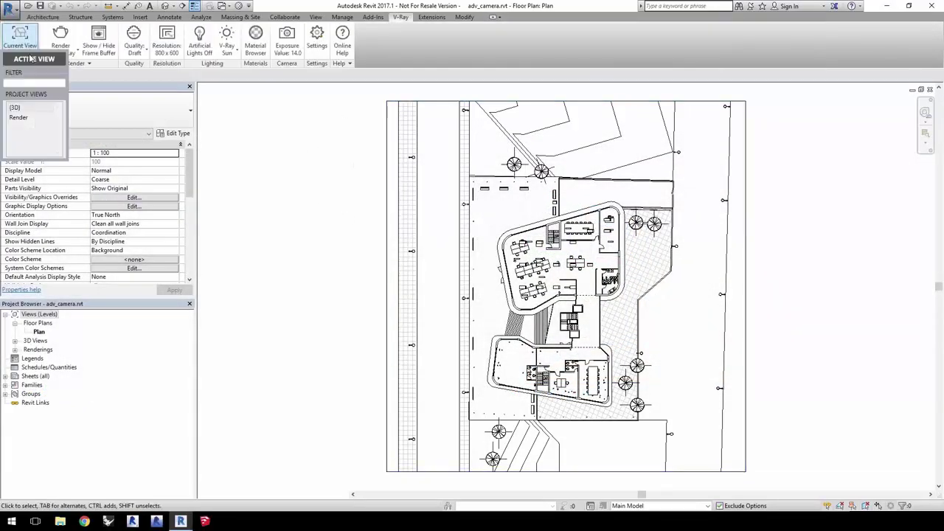
click(19, 119)
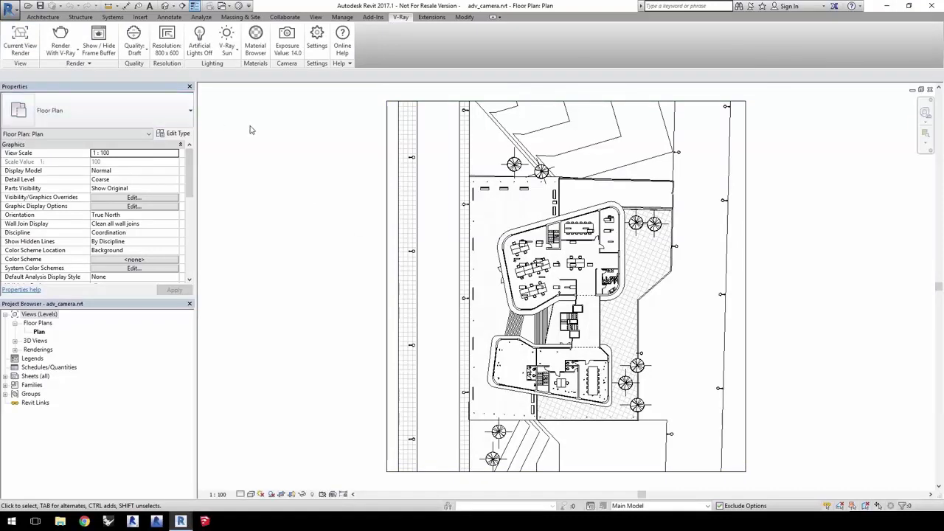
click(165, 52)
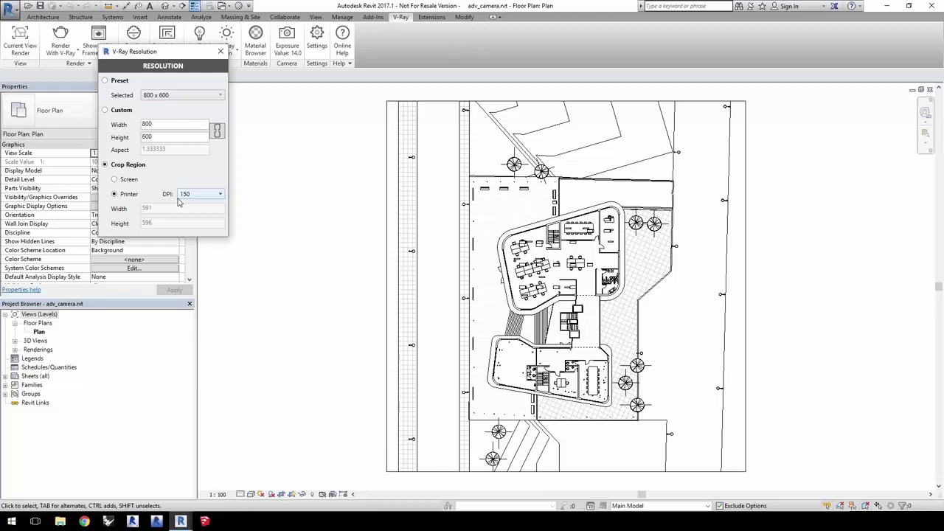
click(220, 52)
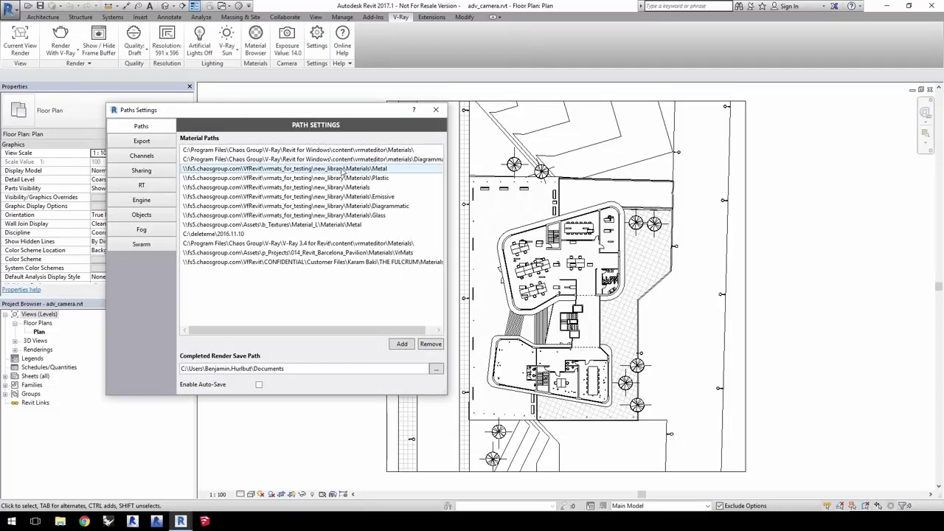
click(162, 188)
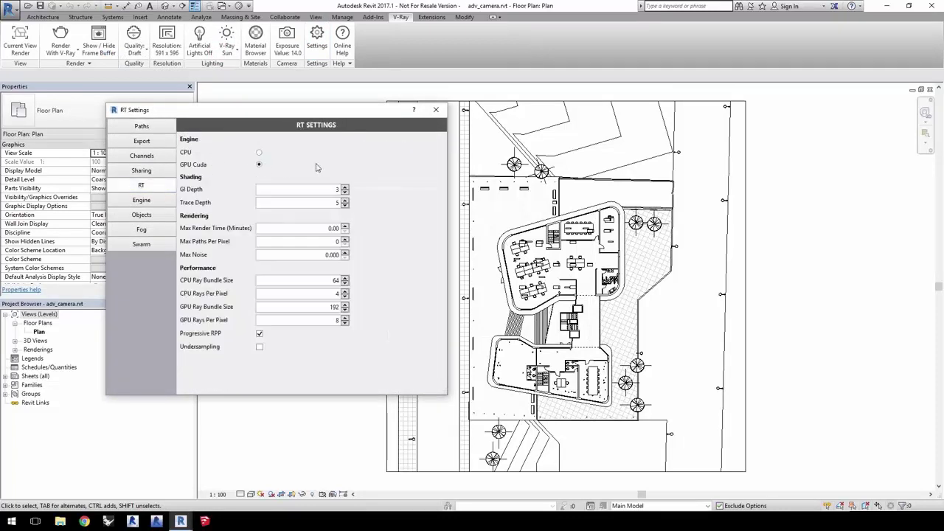
click(436, 110)
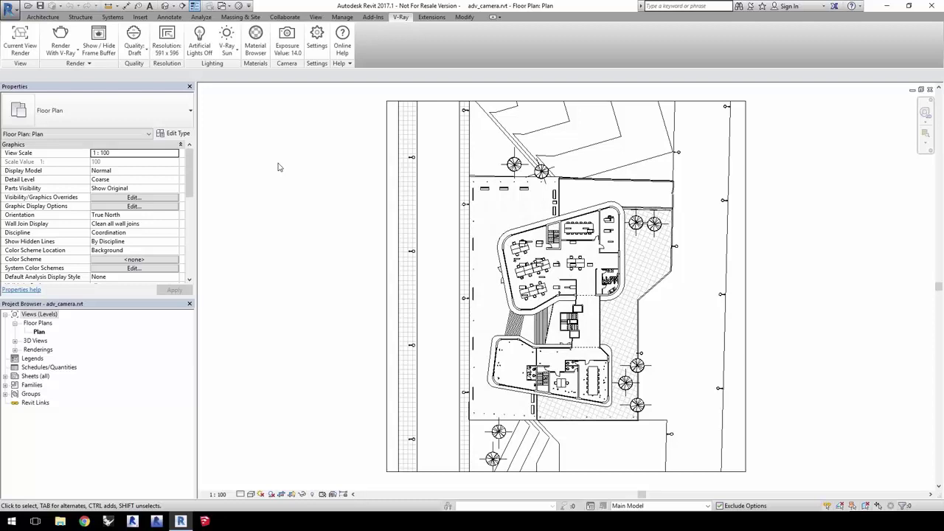
Start a V-Ray RT interactive render and open Camera Settings with Effects expanded.
click(60, 48)
click(37, 65)
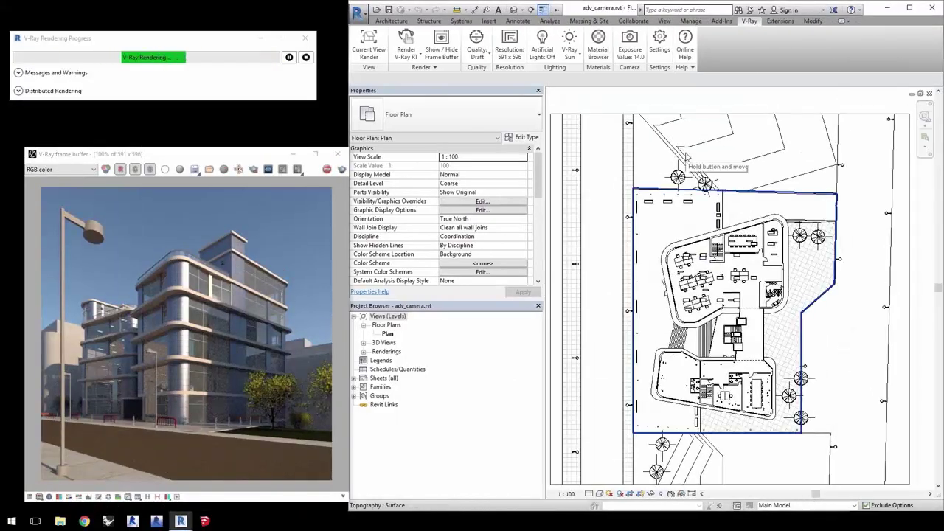
click(629, 44)
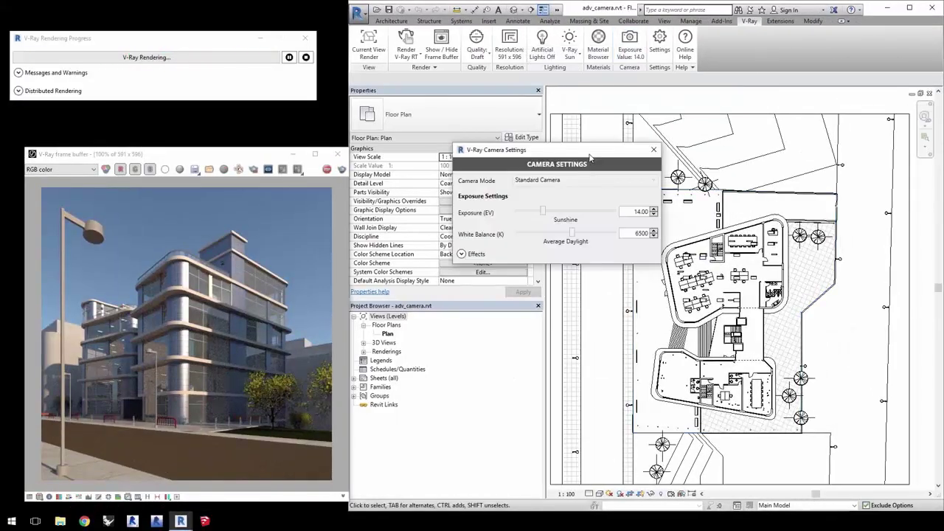
click(491, 255)
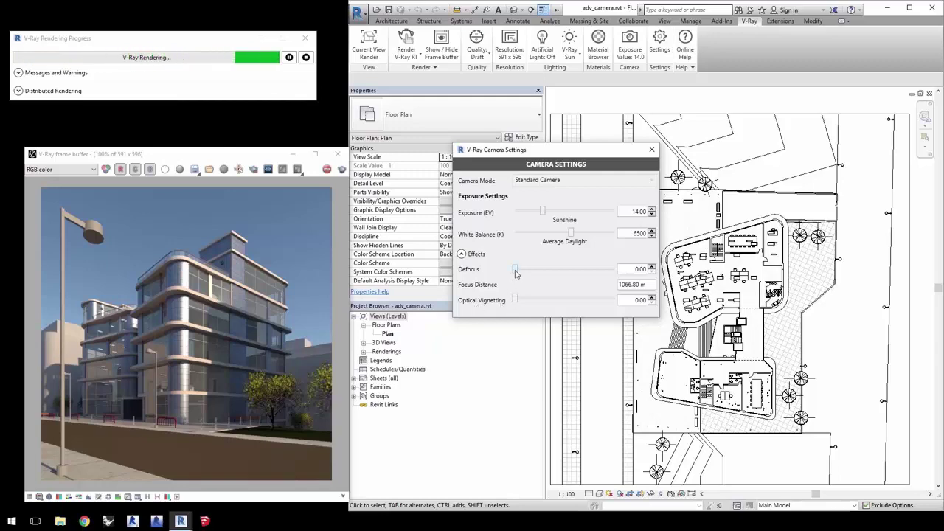
Set Defocus to 0.65, pan the plan, and select the Render 3D view in the Project Browser.
drag(543, 273, 599, 271)
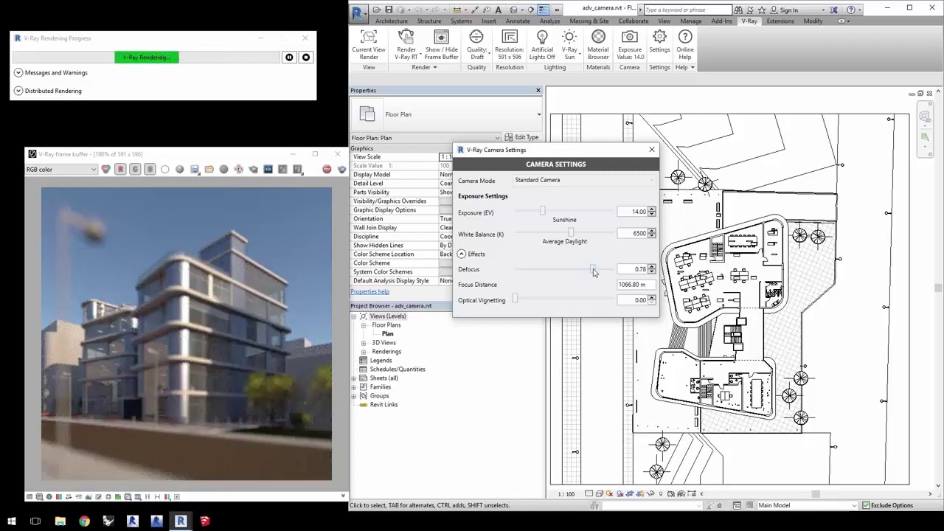
mouse_move(599, 272)
mouse_down()
mouse_move(567, 270)
mouse_move(579, 270)
mouse_up()
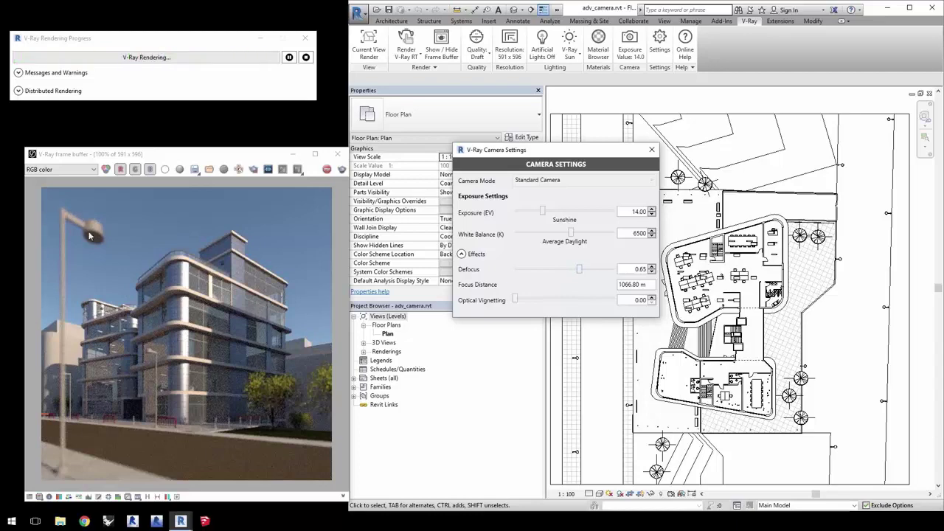
middle_drag(572, 464, 645, 371)
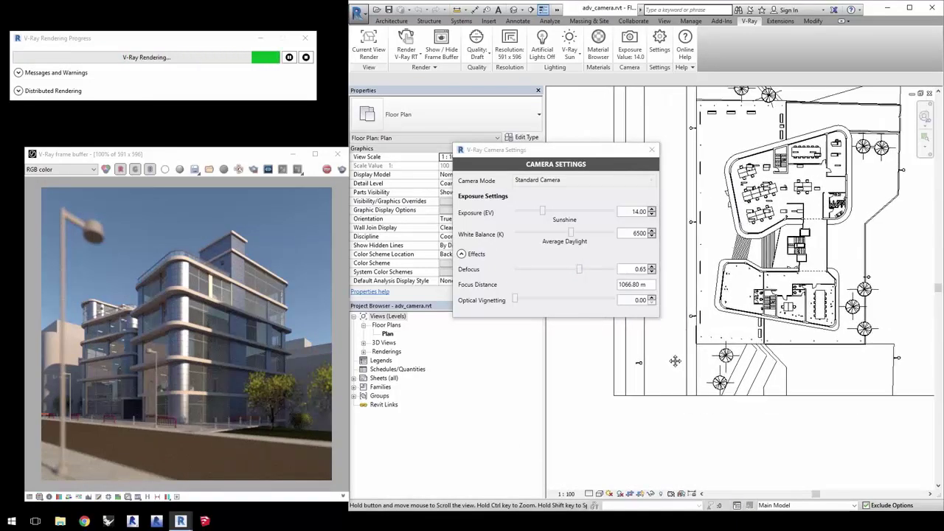
scroll(645, 371, up, 3)
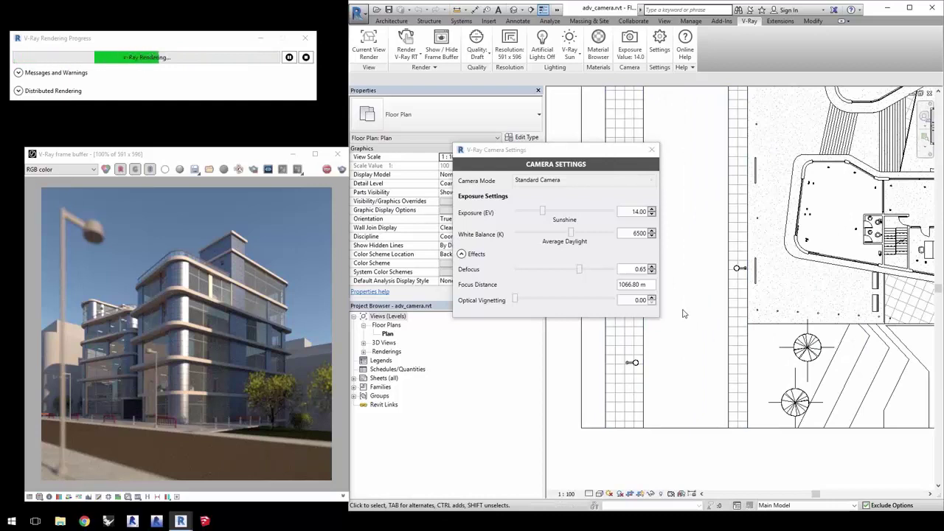
click(362, 343)
click(389, 352)
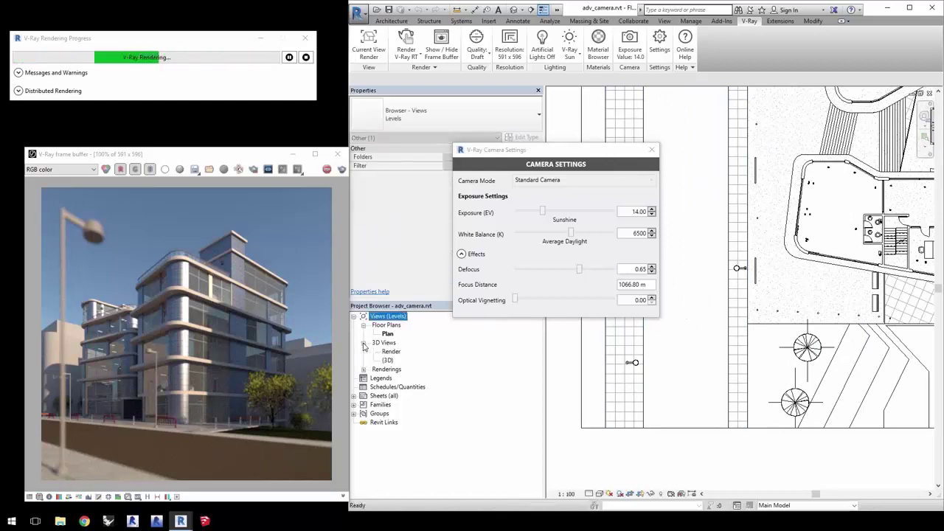
Show and zoom to the Render view's camera in the plan, then start a Thin Lines detail line.
right_click(390, 352)
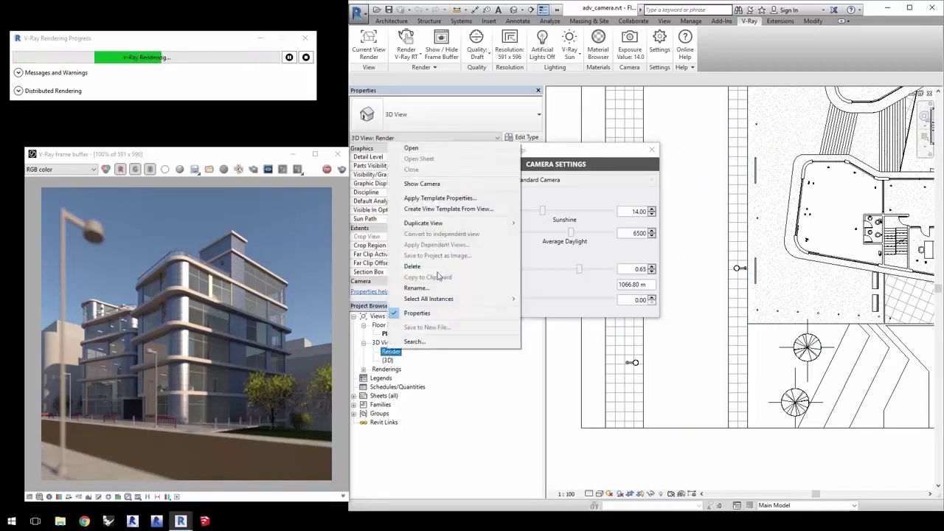
click(441, 186)
scroll(737, 354, up, 3)
middle_drag(722, 347, 752, 383)
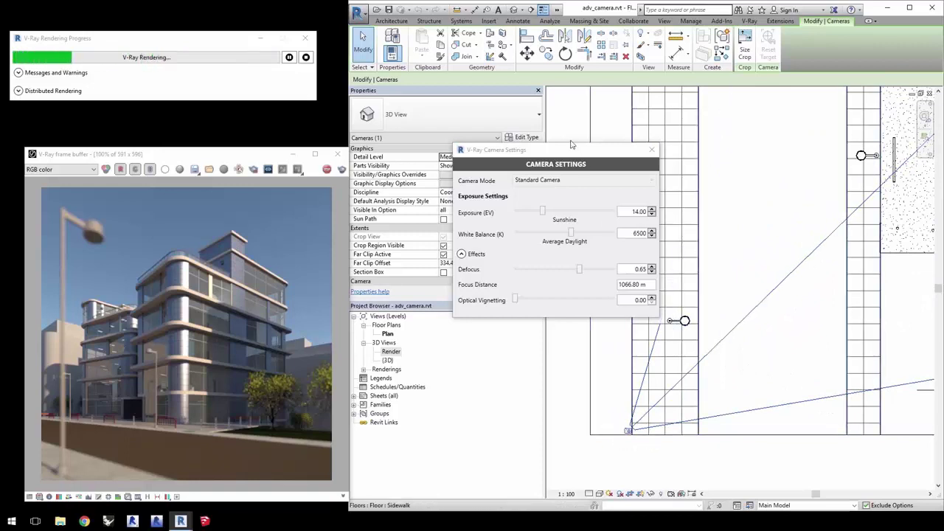
click(517, 20)
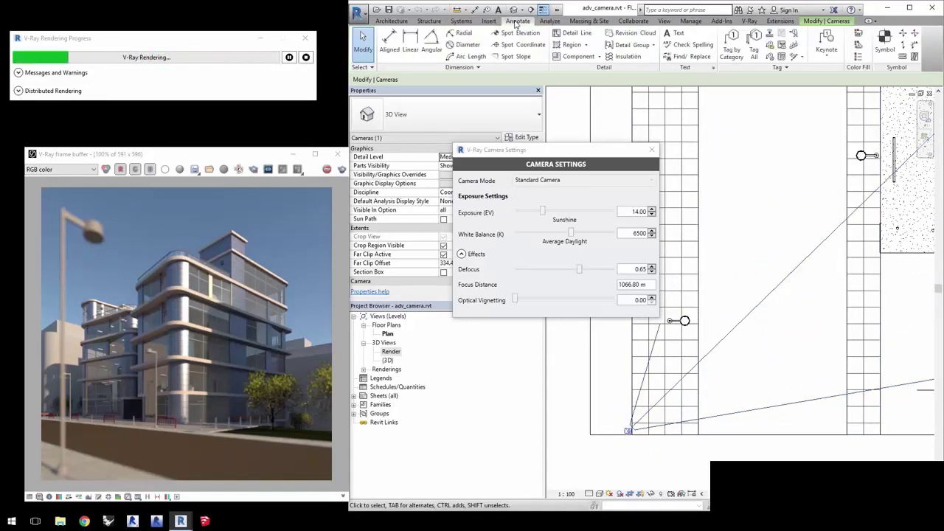
click(573, 33)
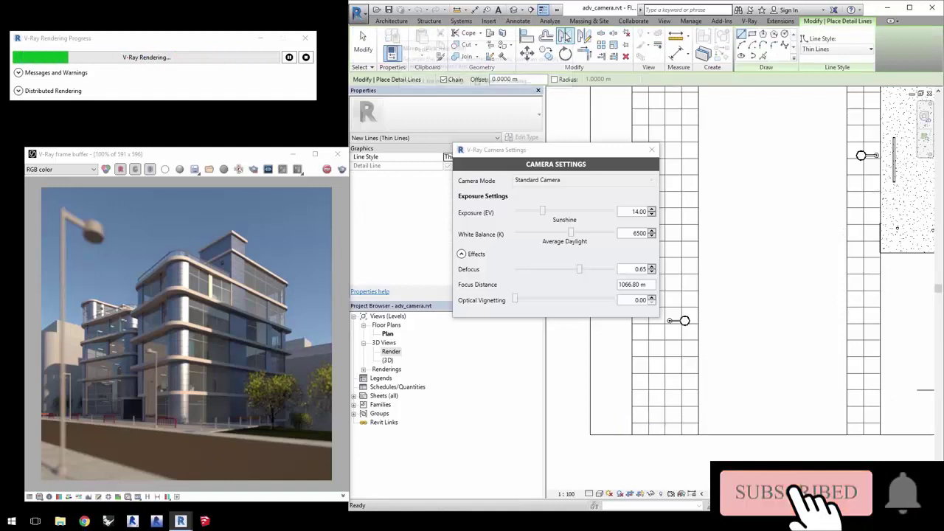
Draw a detail circle centred on the camera, reaching the street light to measure distance.
click(784, 35)
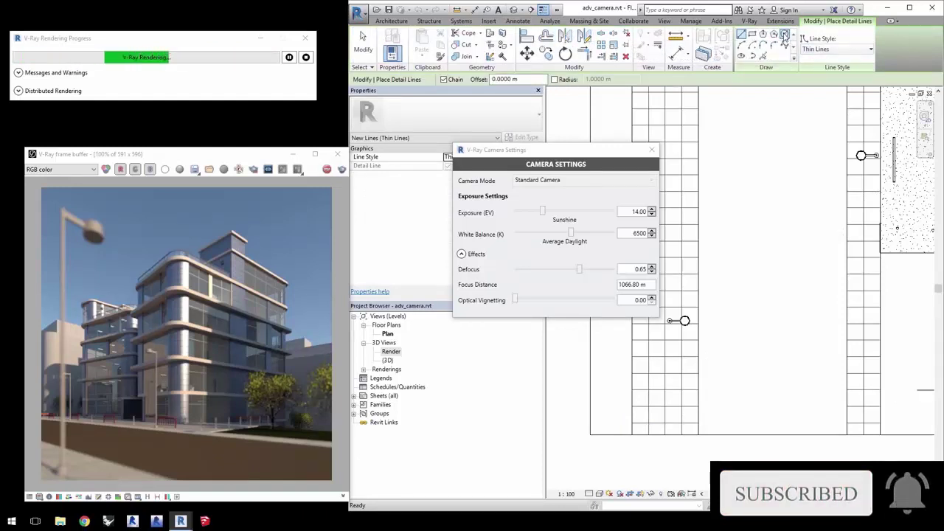
click(621, 426)
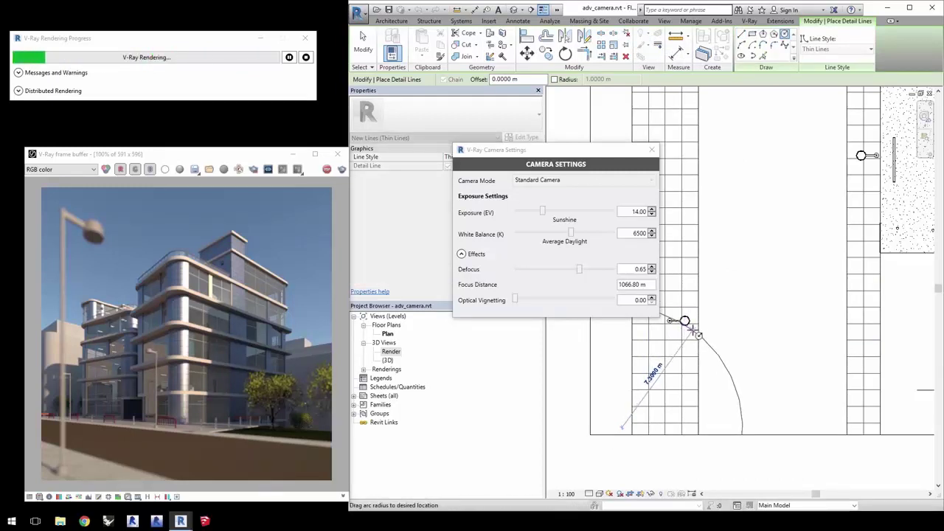
click(697, 335)
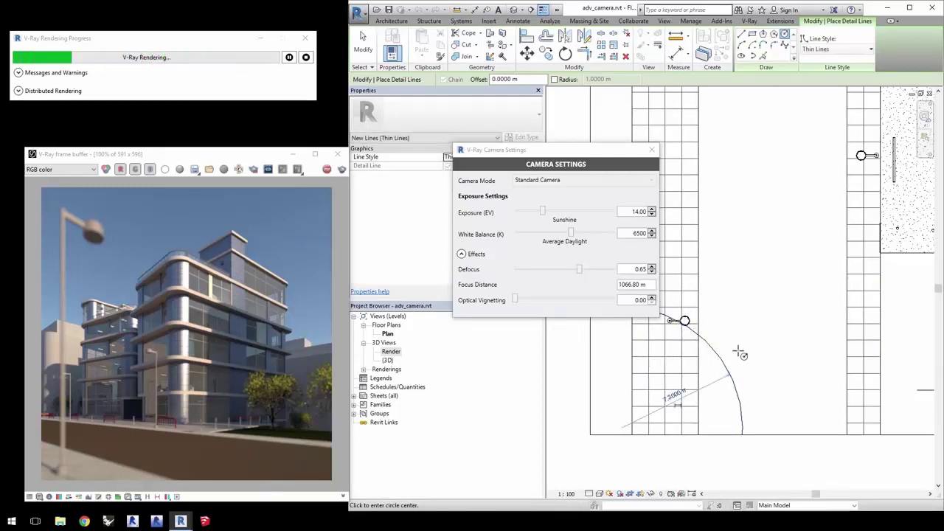
Set the camera Focus Distance to 7.3 m.
click(652, 284)
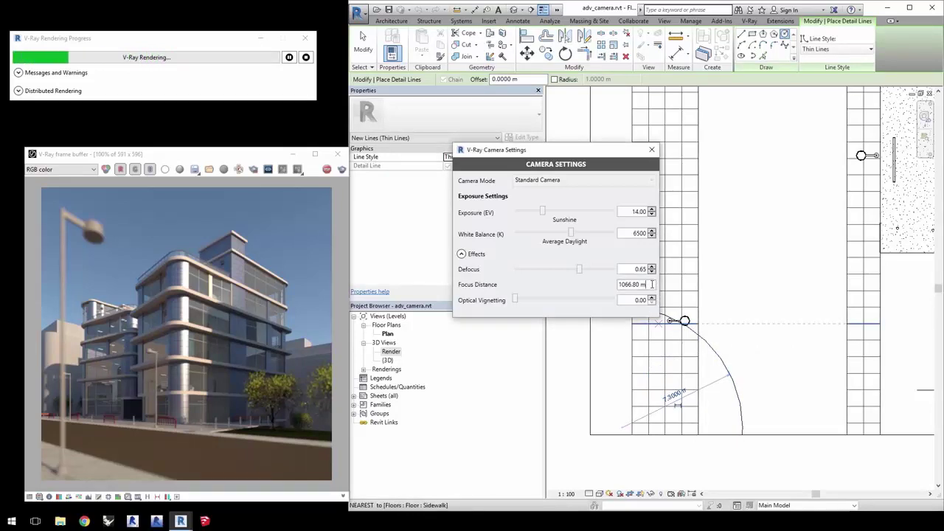
double_click(652, 284)
text(7.3)
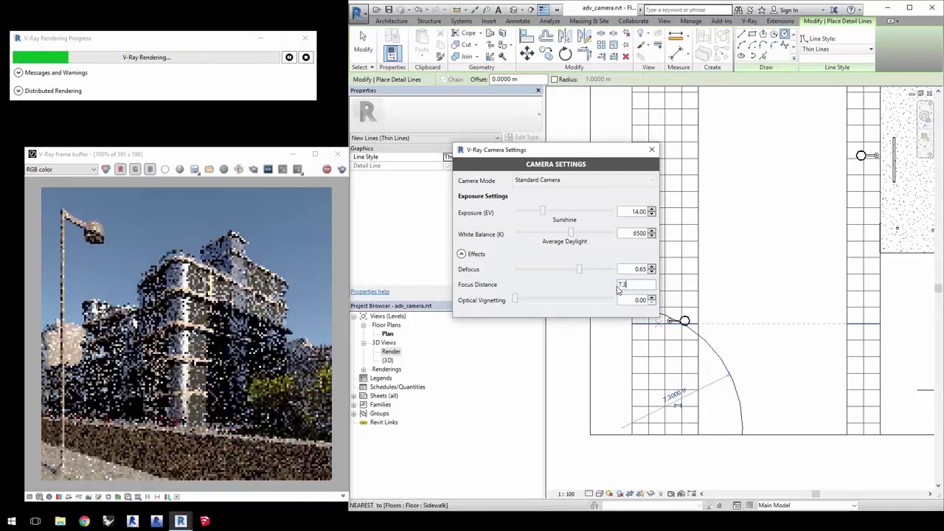
key(Return)
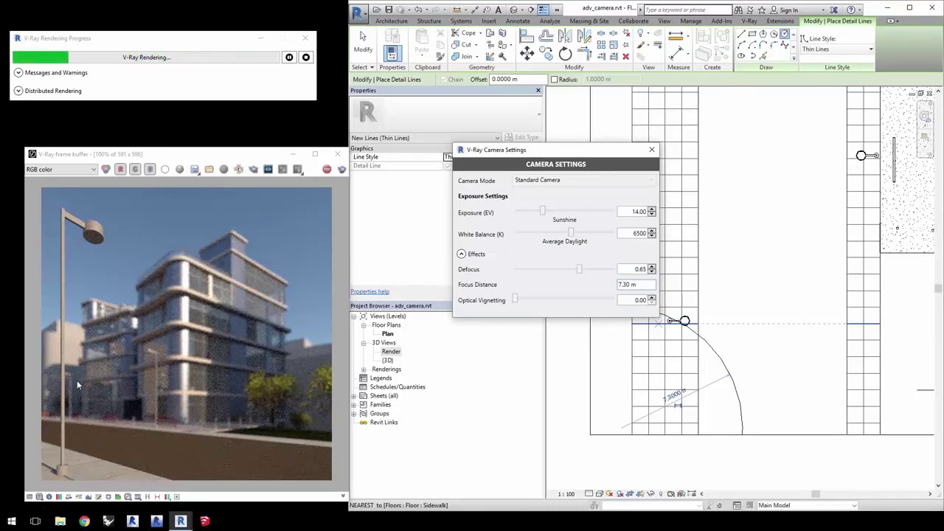
Set the camera Focus Distance to 30 m.
scroll(767, 346, down, 1)
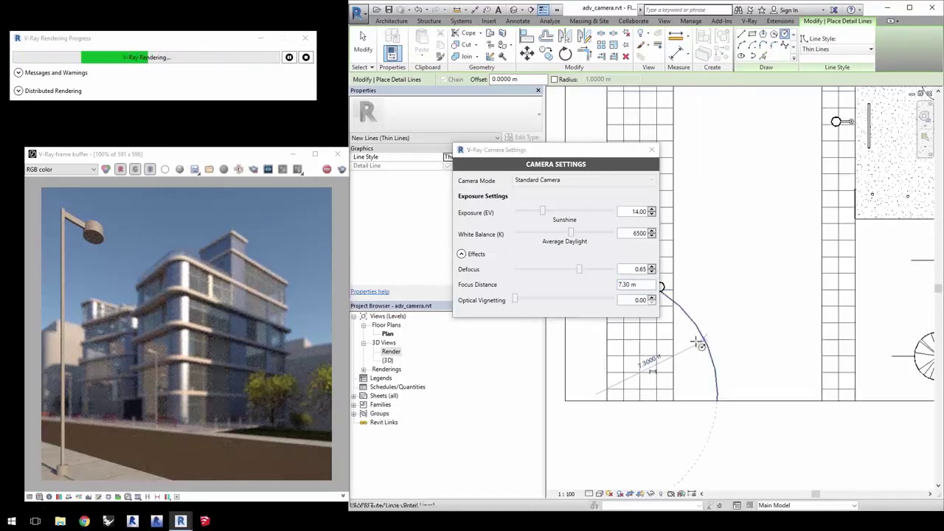
scroll(673, 327, down, 1)
scroll(840, 202, up, 3)
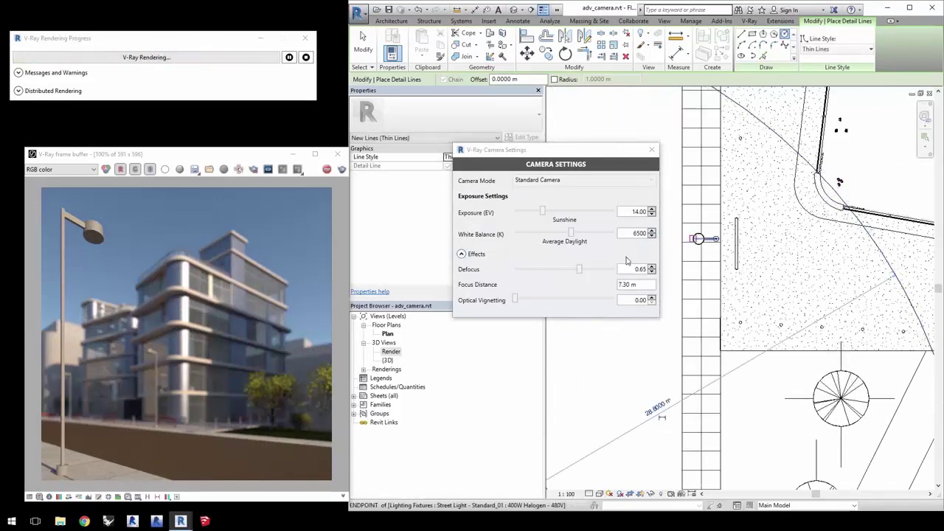
click(643, 287)
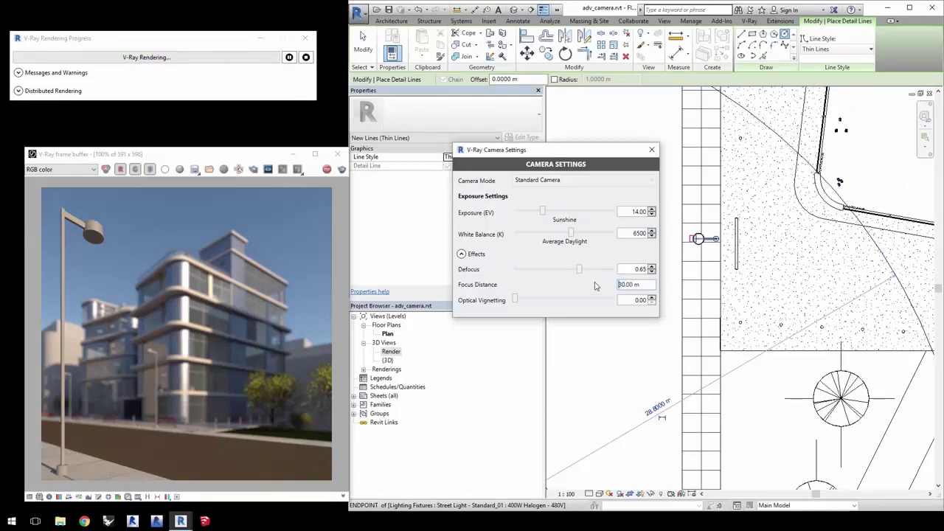
key(Return)
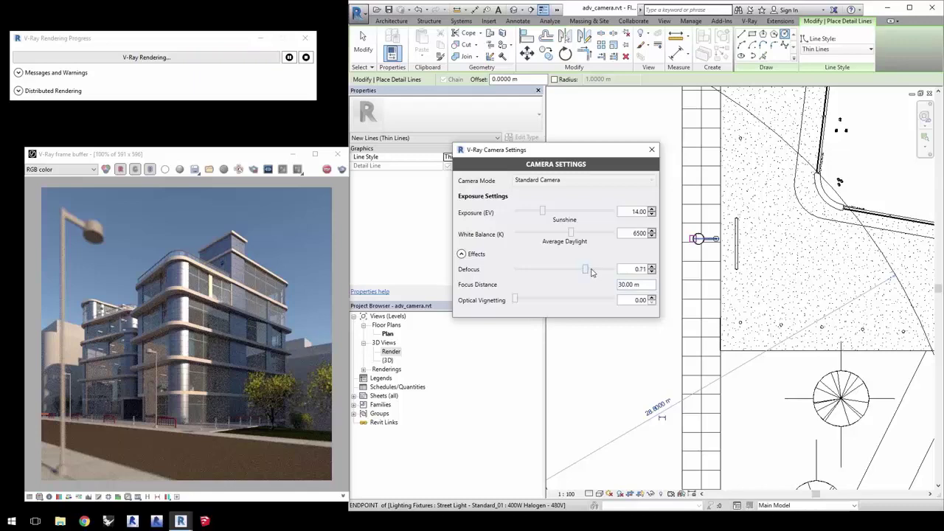
Test Defocus and Optical Vignetting, reset both to 0, stop the render, and close Camera Settings.
drag(590, 271, 601, 269)
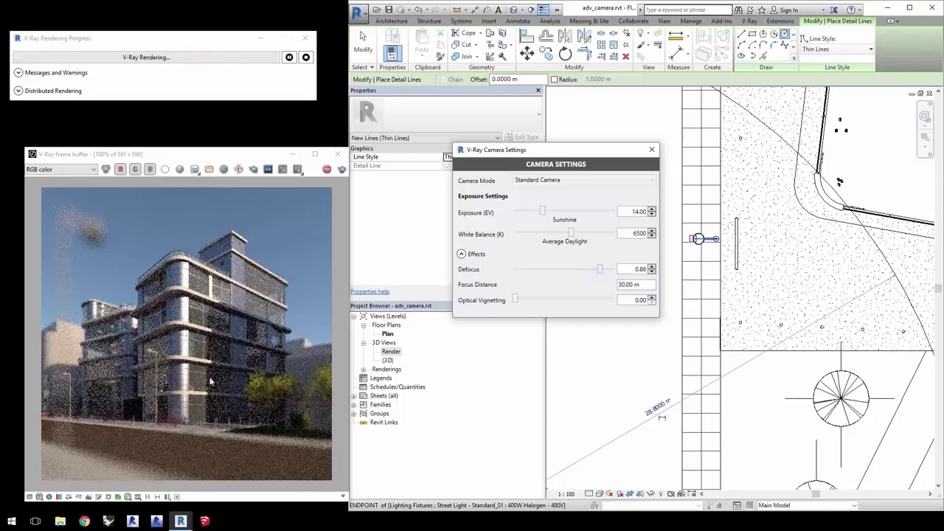
click(587, 270)
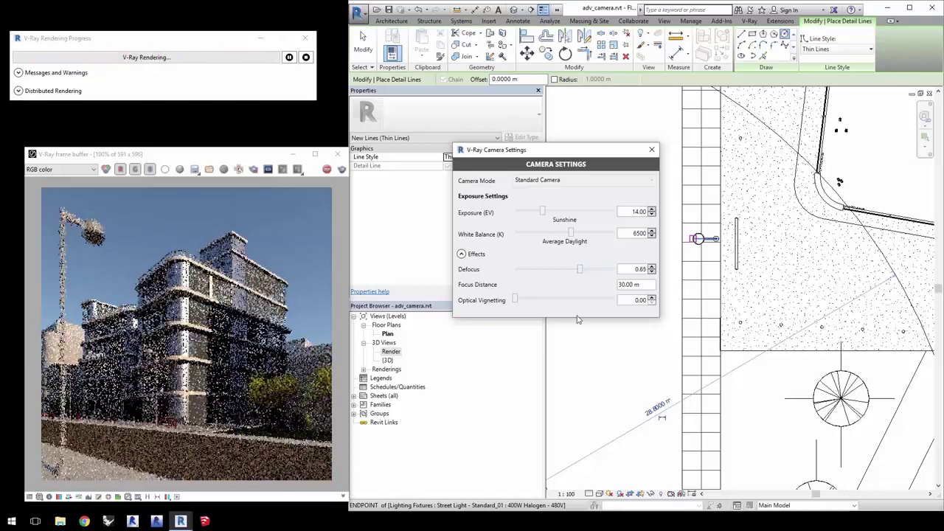
click(519, 301)
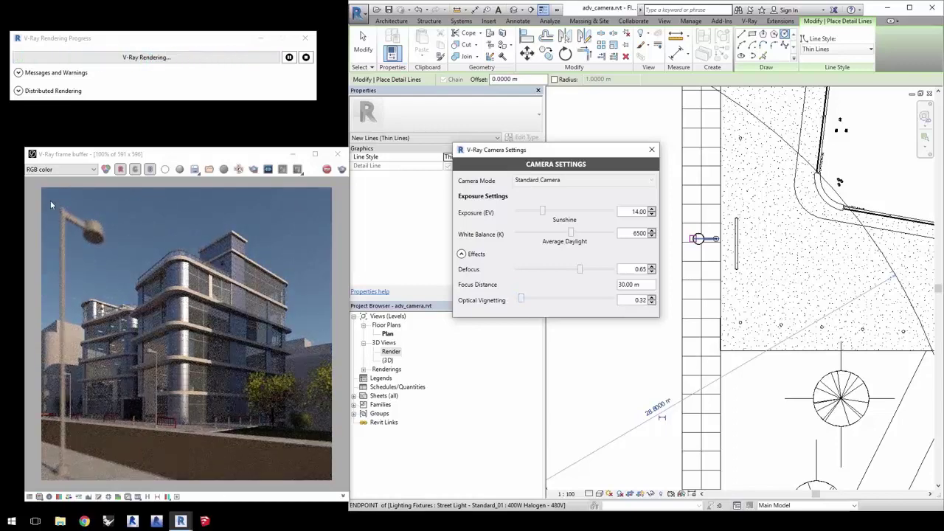
click(526, 302)
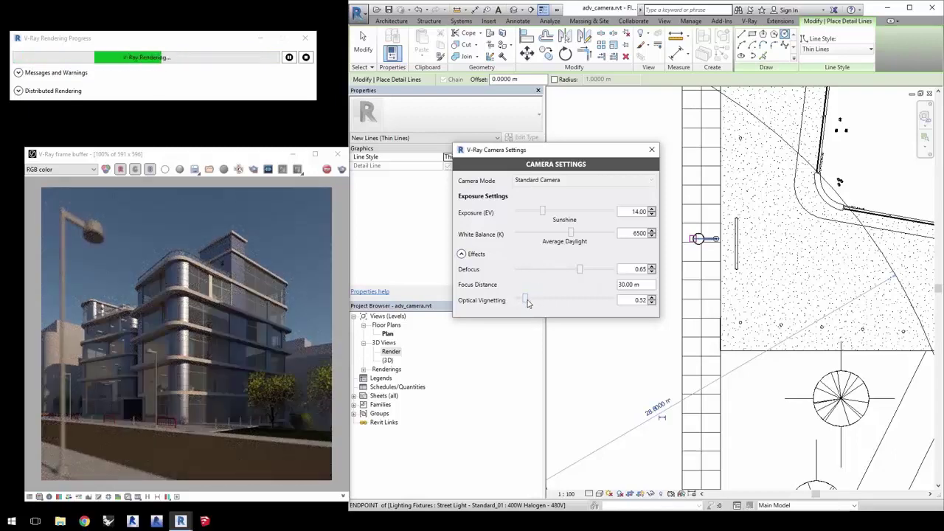
drag(527, 302, 505, 302)
drag(580, 269, 481, 273)
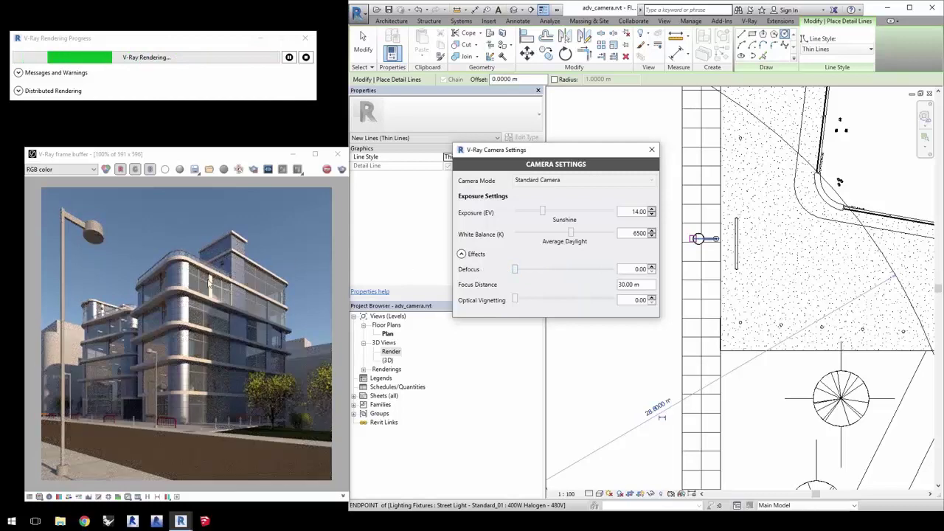
click(327, 169)
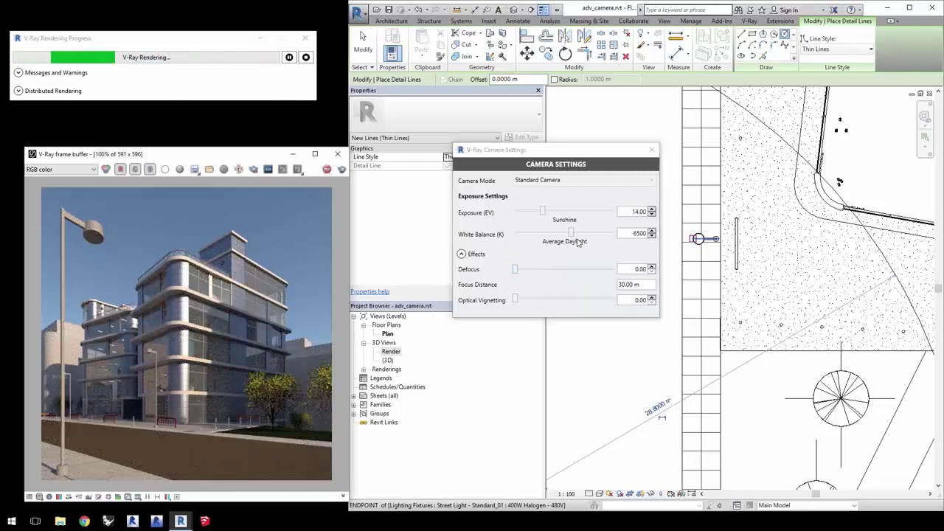
click(651, 151)
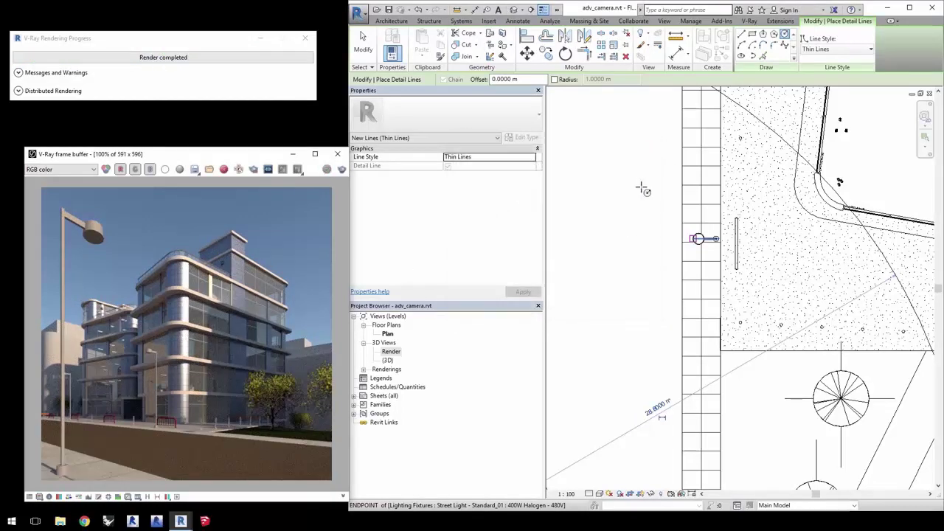
Import camera and environment values from adv_camera.xml via Settings > Sharing (Dome Light, exposure 5).
click(749, 21)
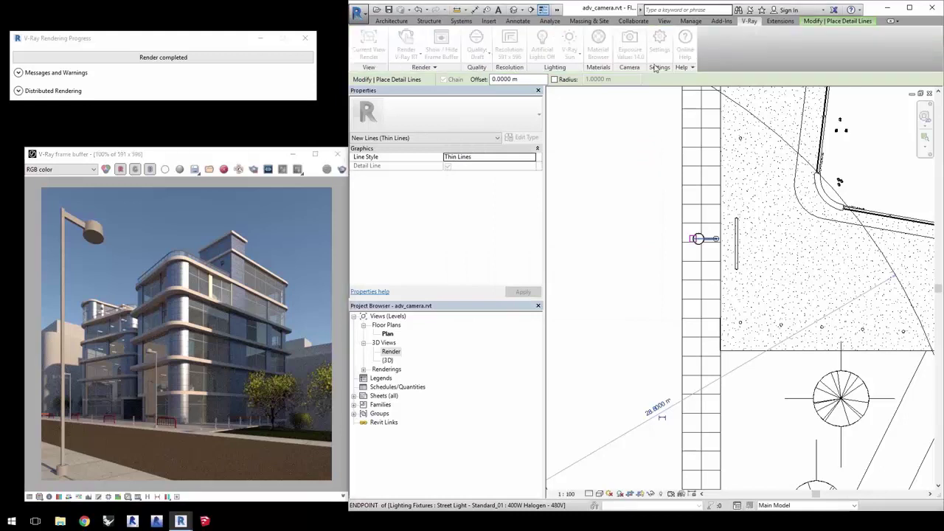
mouse_move(677, 177)
middle_down()
mouse_move(666, 196)
mouse_move(632, 202)
middle_up()
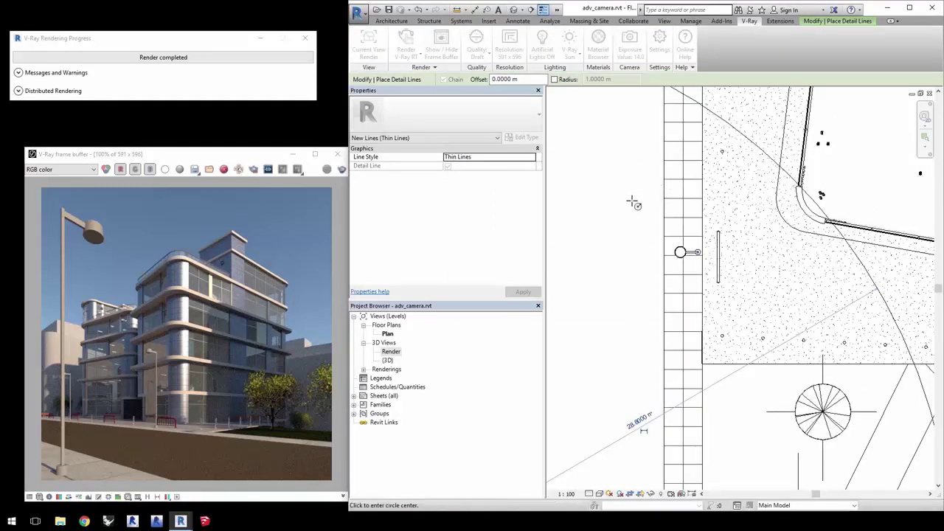
key(Escape)
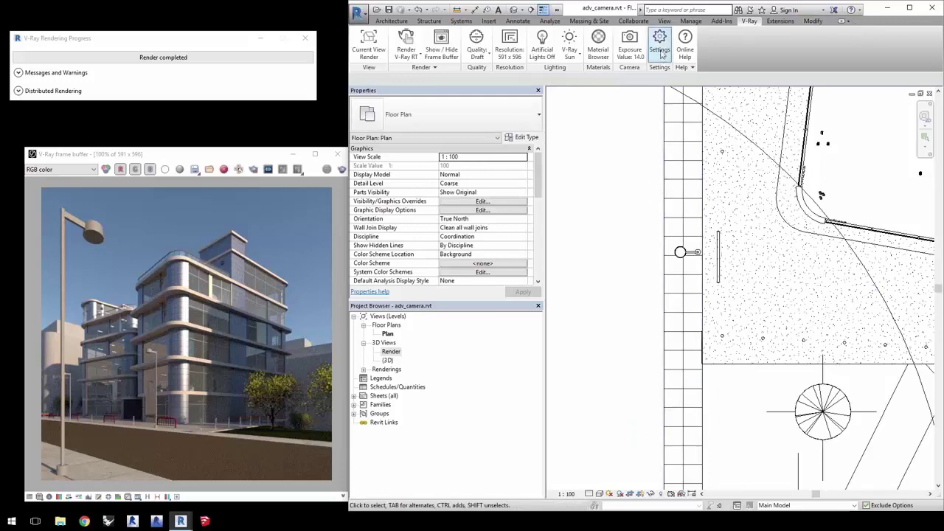
click(659, 40)
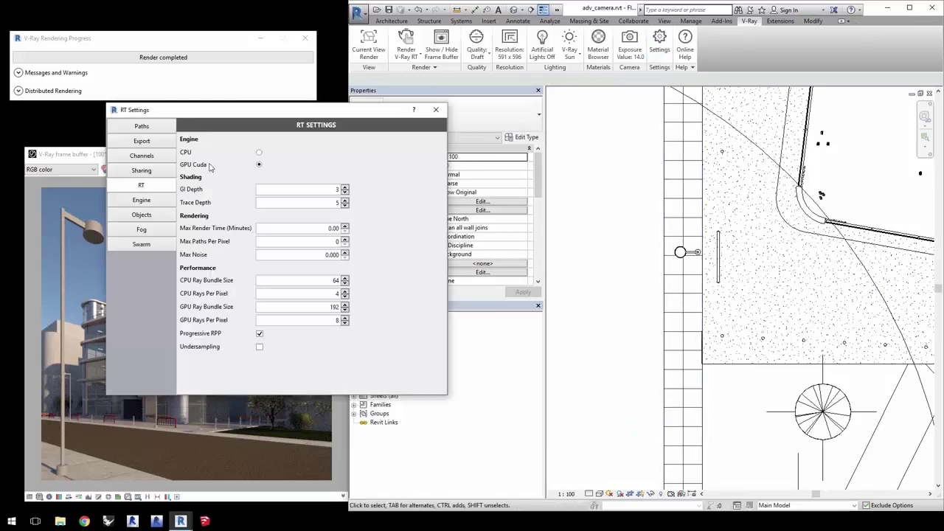
click(141, 171)
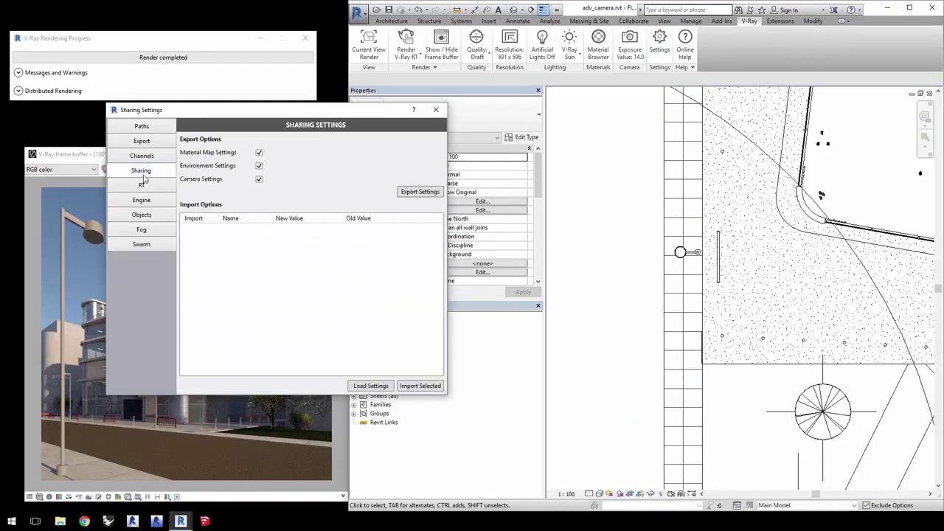
click(367, 386)
click(213, 187)
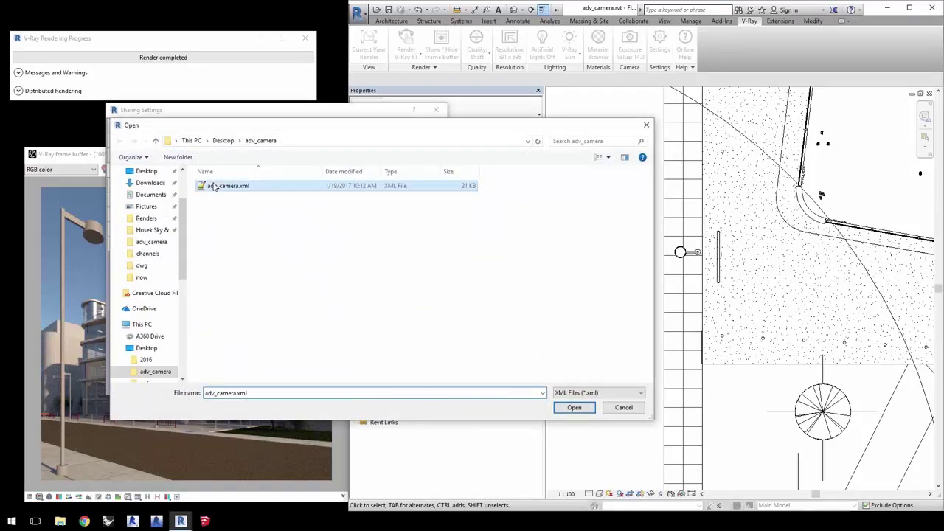
click(575, 407)
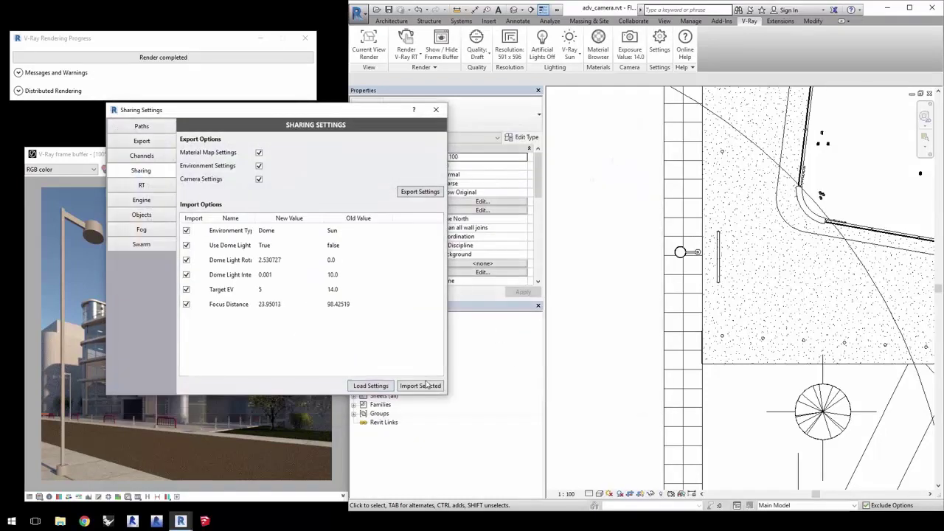
click(420, 385)
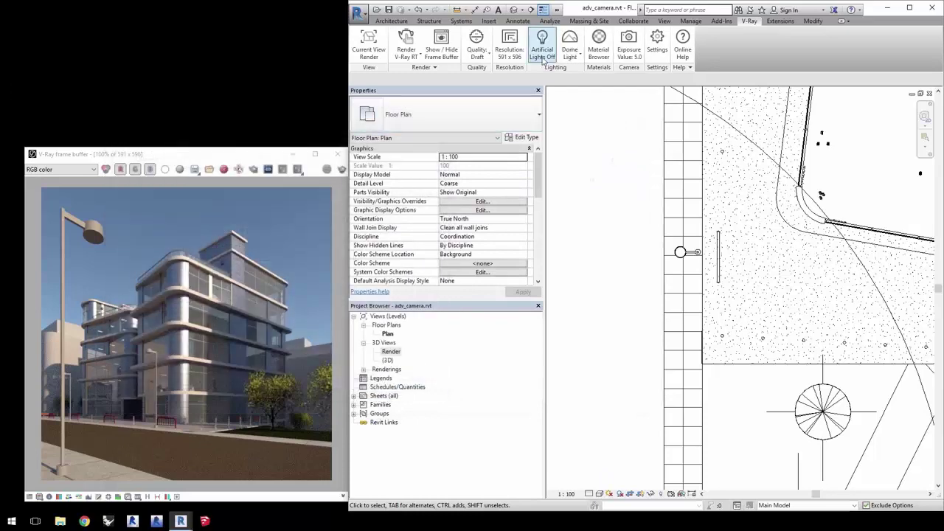
Turn Artificial Lights on and enable Opaque and Transparent Material Override in Global Materials.
click(542, 61)
click(598, 46)
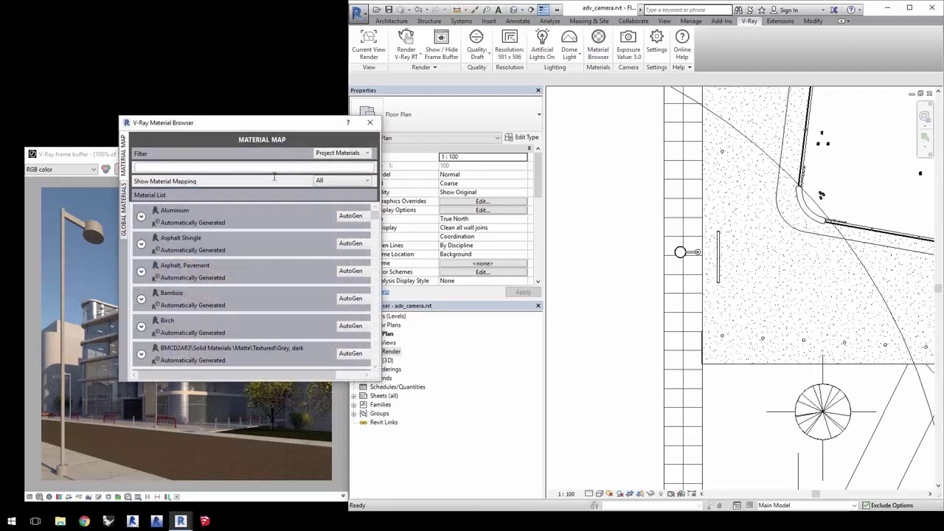
click(125, 206)
click(246, 182)
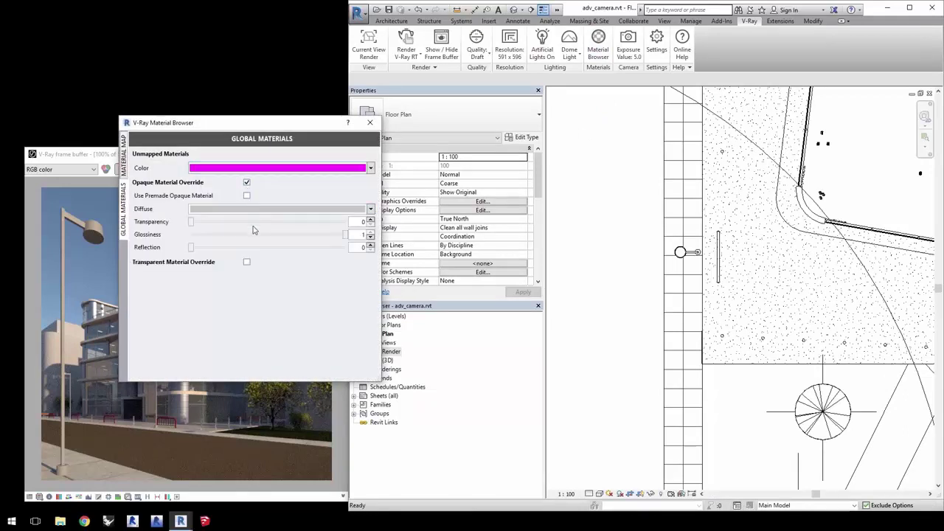
click(246, 263)
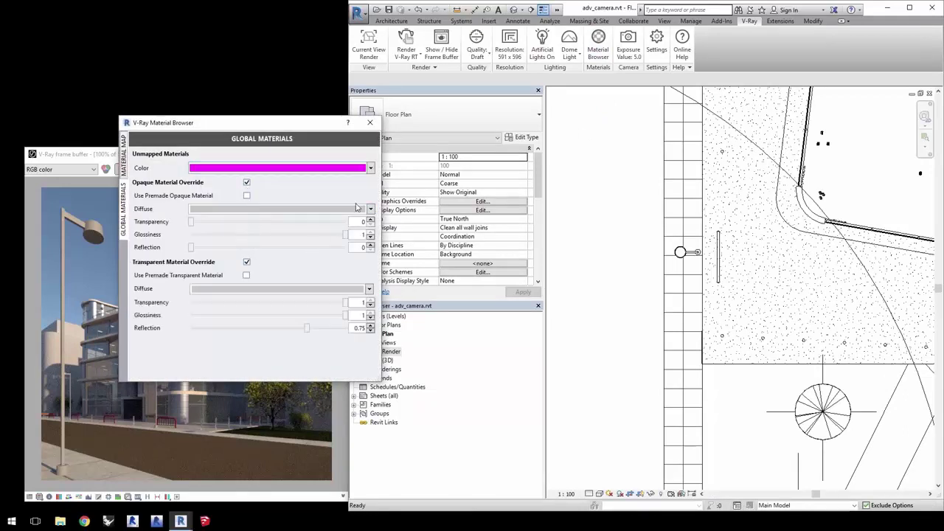
click(370, 123)
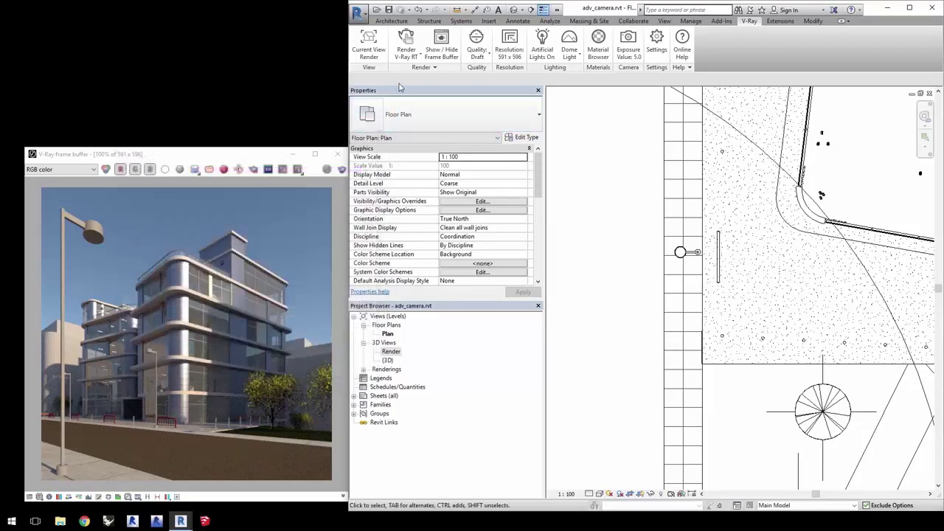
Run a full Render With V-Ray and stop it once the night image is finished.
click(404, 59)
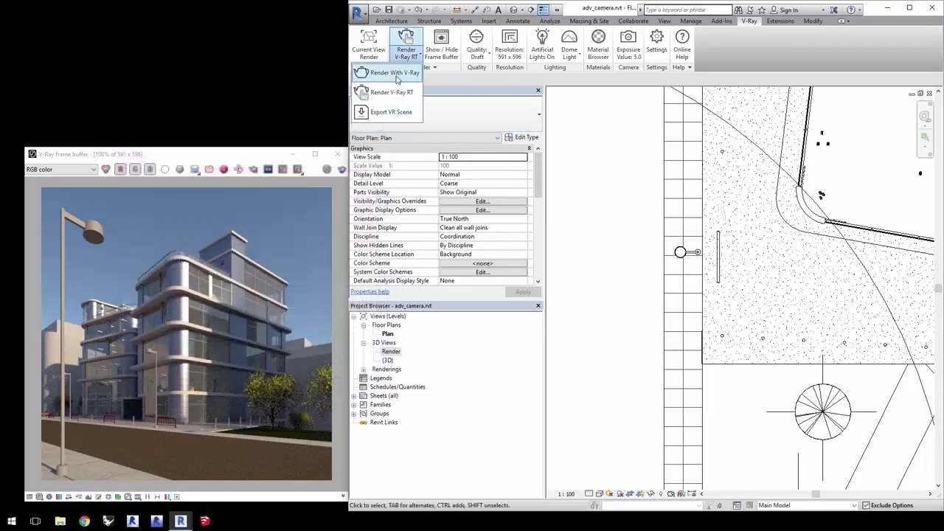
click(397, 73)
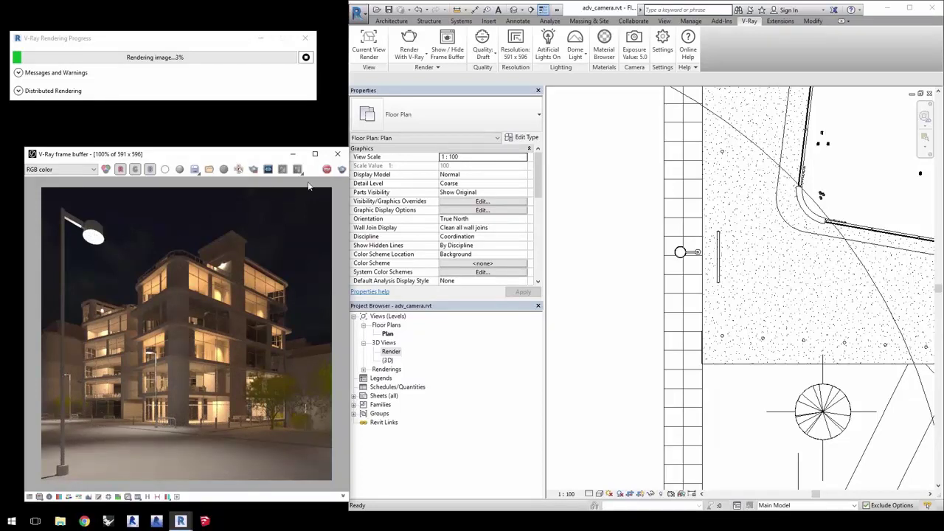
click(326, 169)
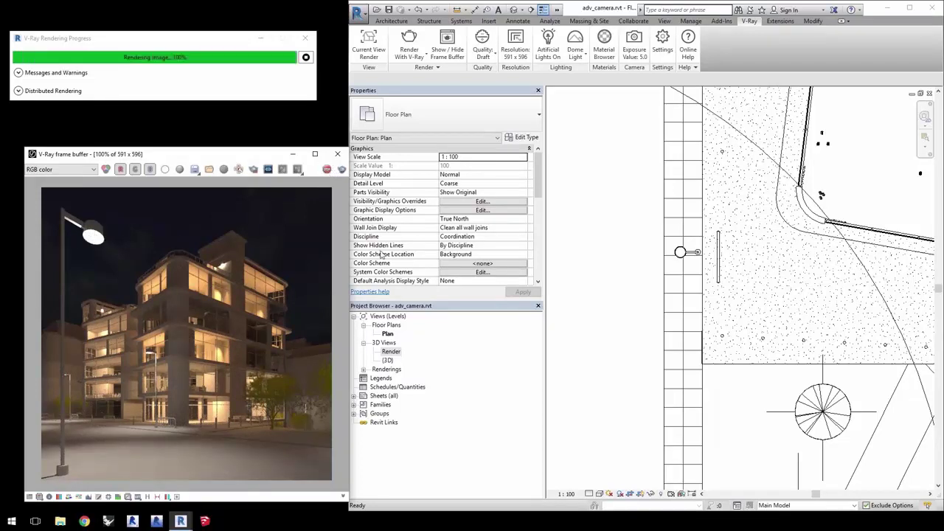
Maximize the frame buffer and enable Bloom and Glare, each with Mask Intensity ticked.
double_click(268, 157)
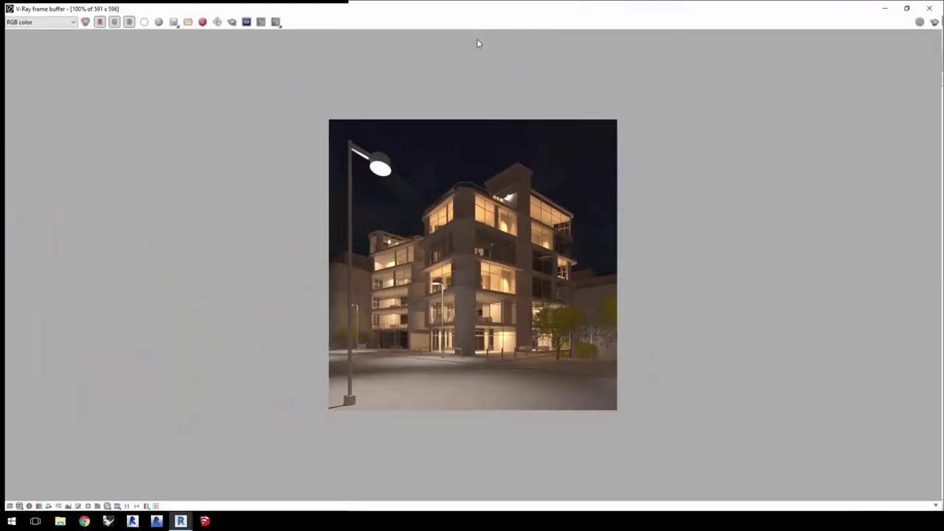
click(152, 507)
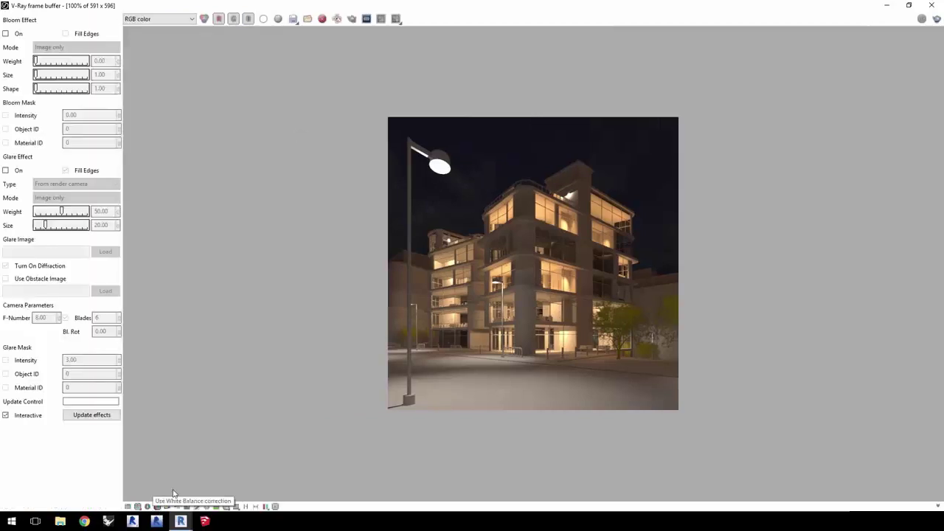
click(6, 33)
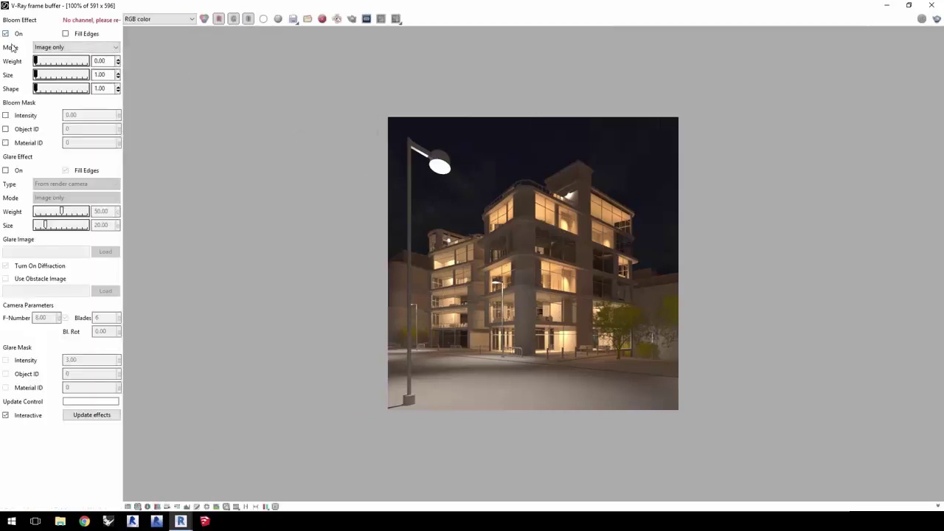
click(6, 116)
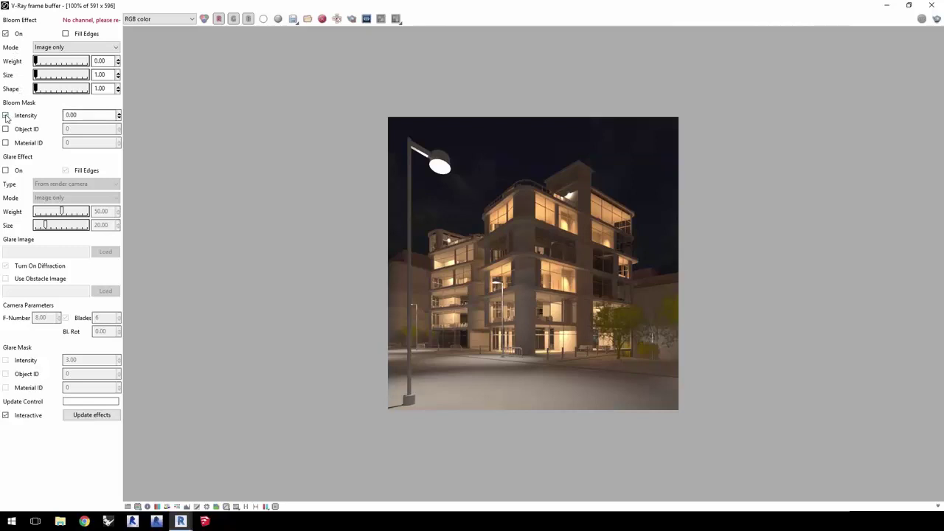
click(6, 171)
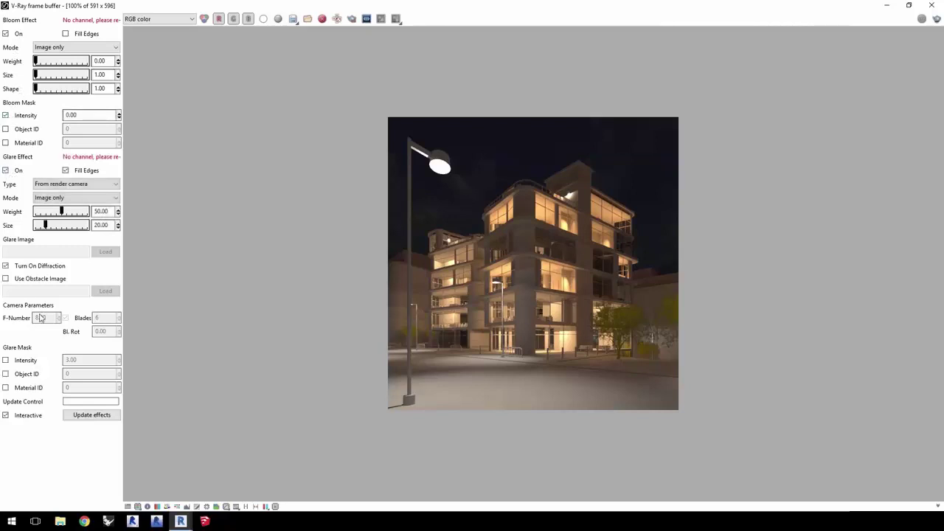
click(6, 360)
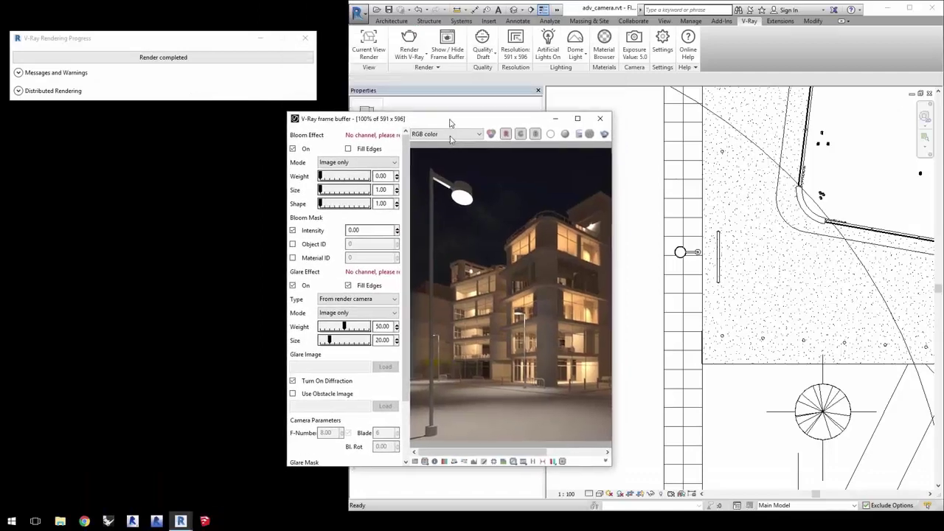
Restore the frame buffer to a window and re-render the night scene with lens effects.
drag(424, 7, 243, 153)
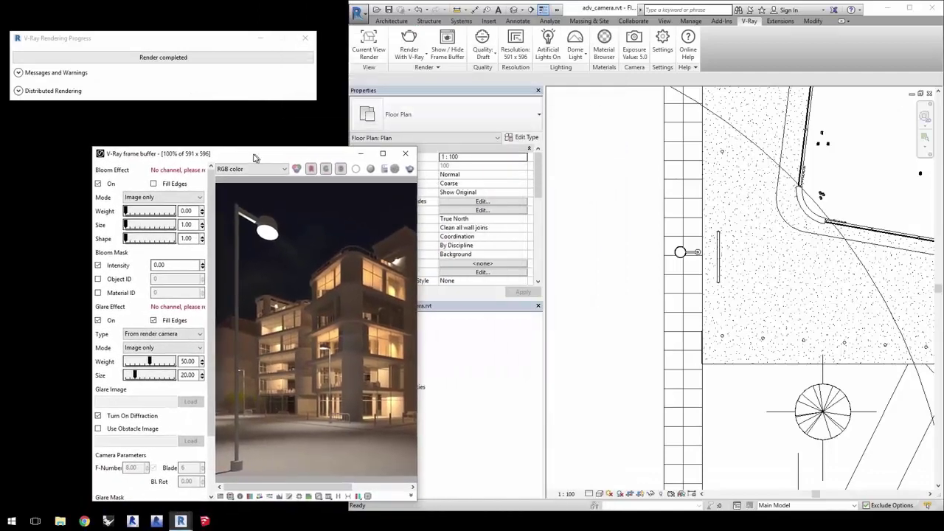
click(411, 43)
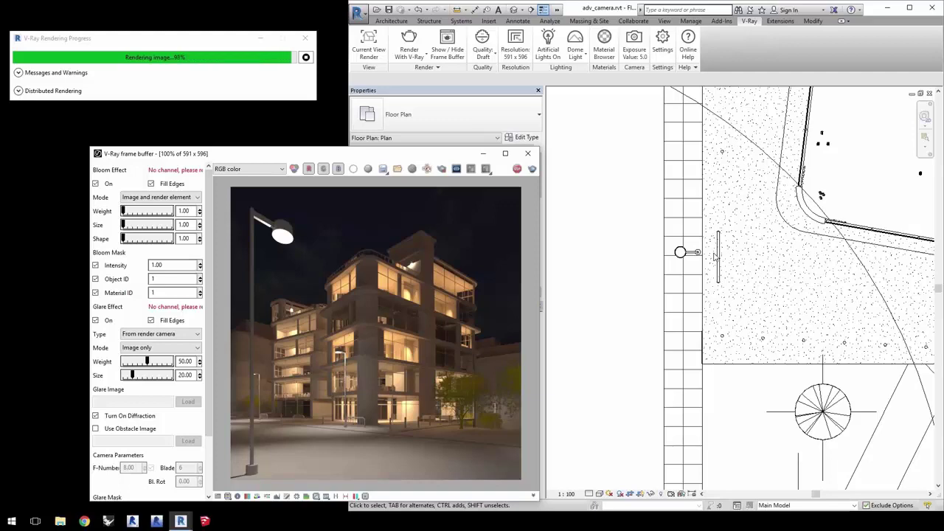
drag(449, 161, 582, 102)
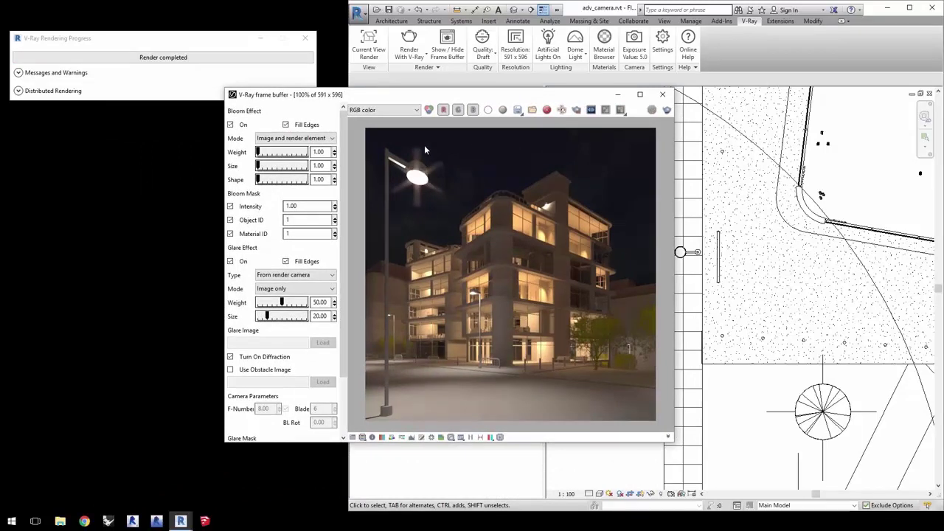
Review the Bloom, BloomMask and GlareMask channels, then return to the RGB color view.
click(397, 110)
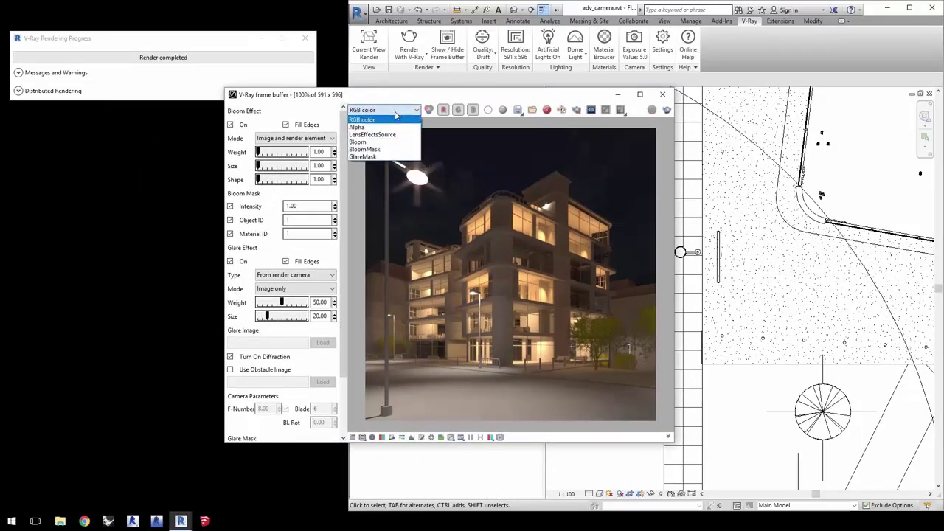
click(383, 142)
click(384, 111)
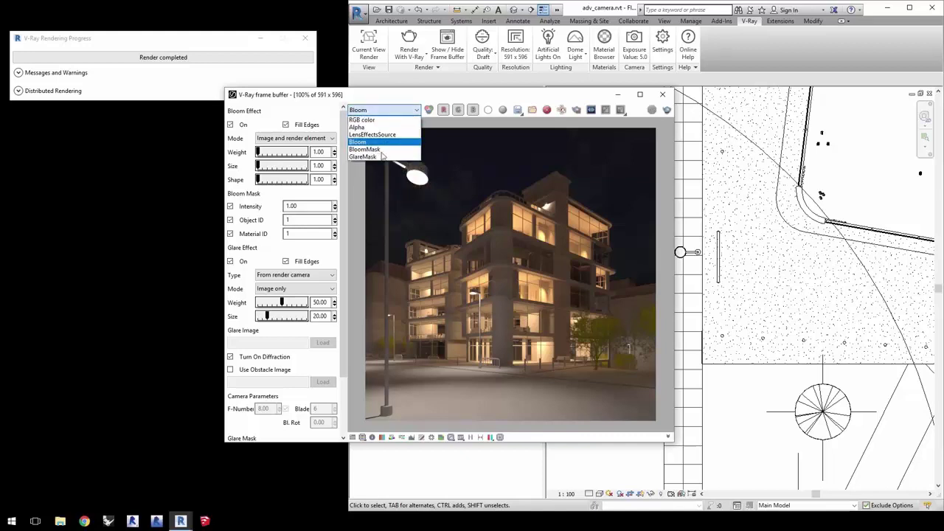
click(379, 149)
click(379, 110)
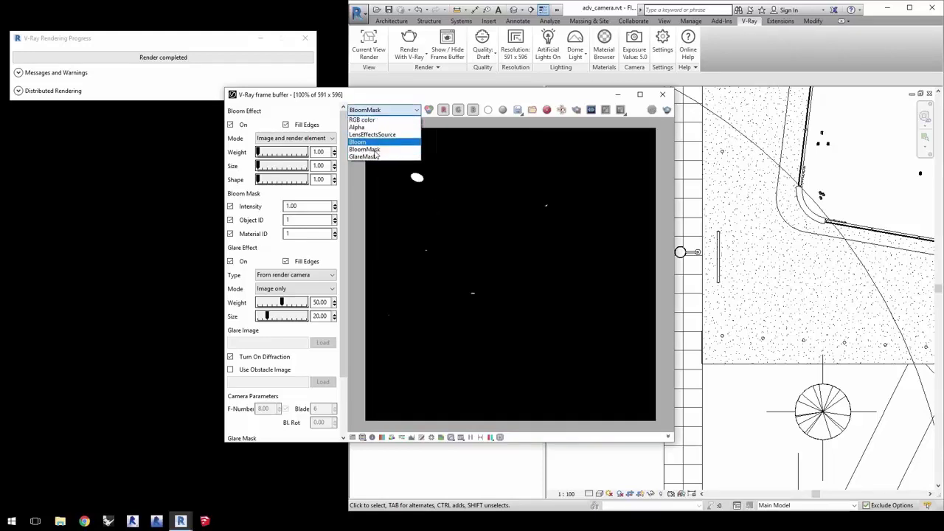
click(362, 156)
click(383, 111)
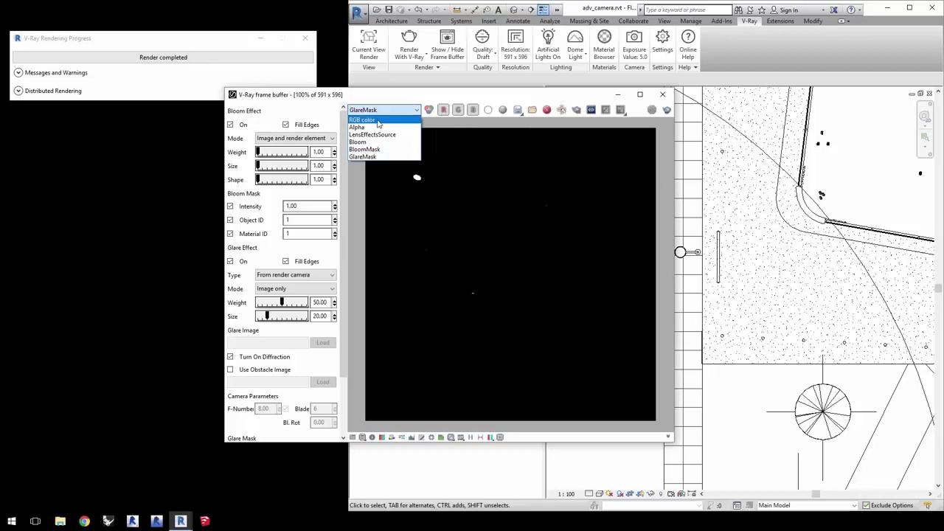
click(362, 119)
Raise Bloom Weight to about 51.52 and lower Glare Weight to 21.21.
mouse_move(258, 152)
mouse_down()
mouse_move(282, 153)
mouse_move(268, 169)
mouse_move(302, 181)
mouse_up()
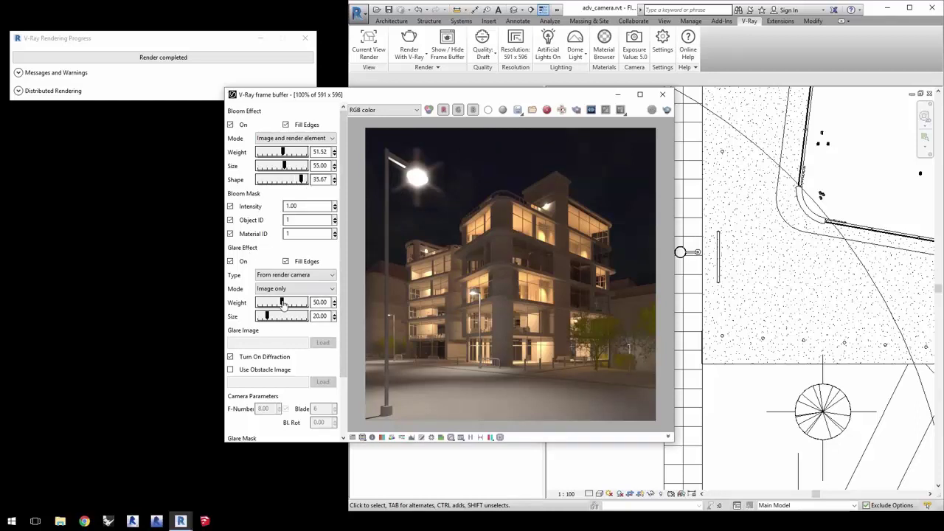
mouse_move(282, 306)
mouse_down()
mouse_move(269, 308)
mouse_move(289, 317)
mouse_up()
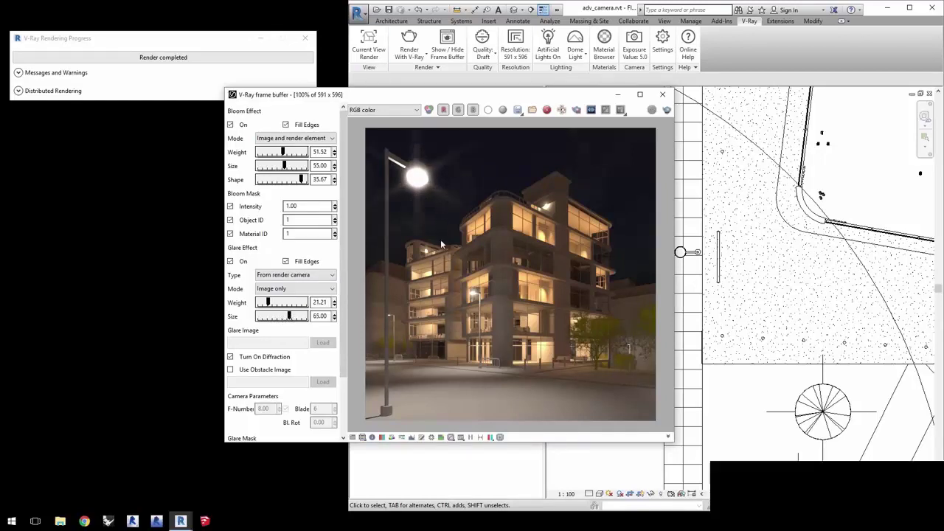